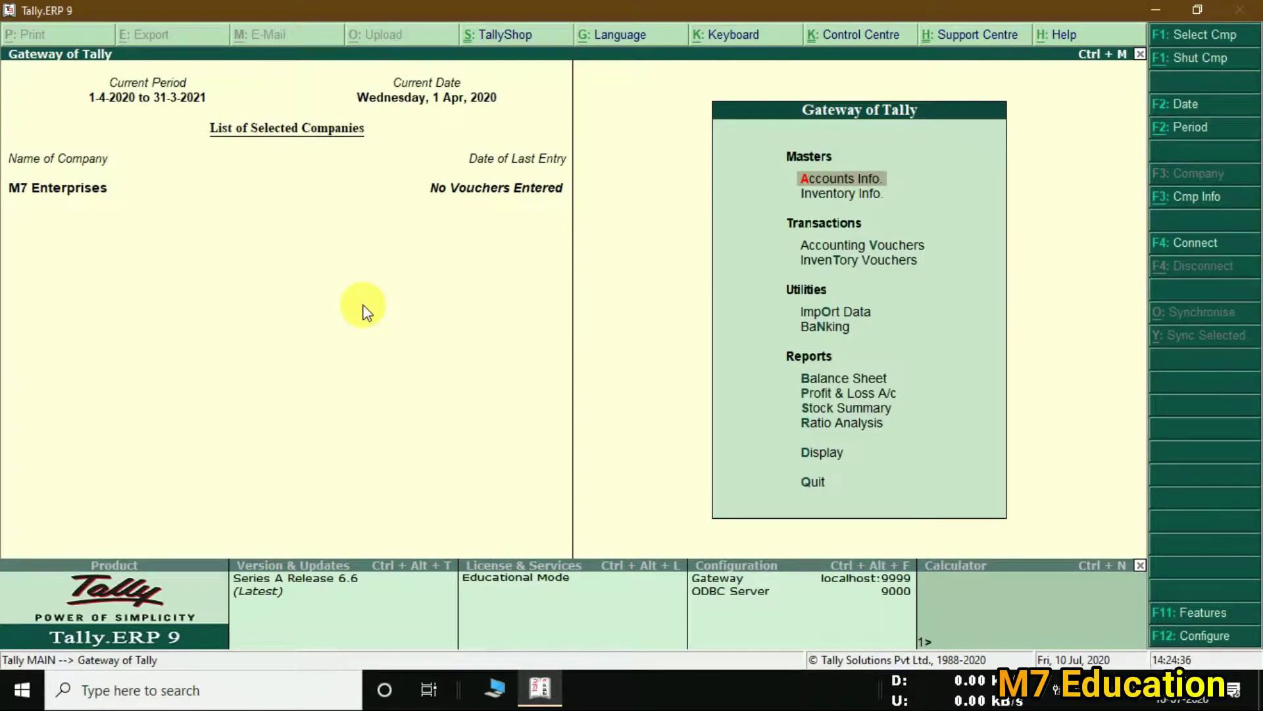
- Enable reversing journals and optional vouchers in the accounting features of M7 Enterprises and save the setting
{"action": "key", "text": "F11"}
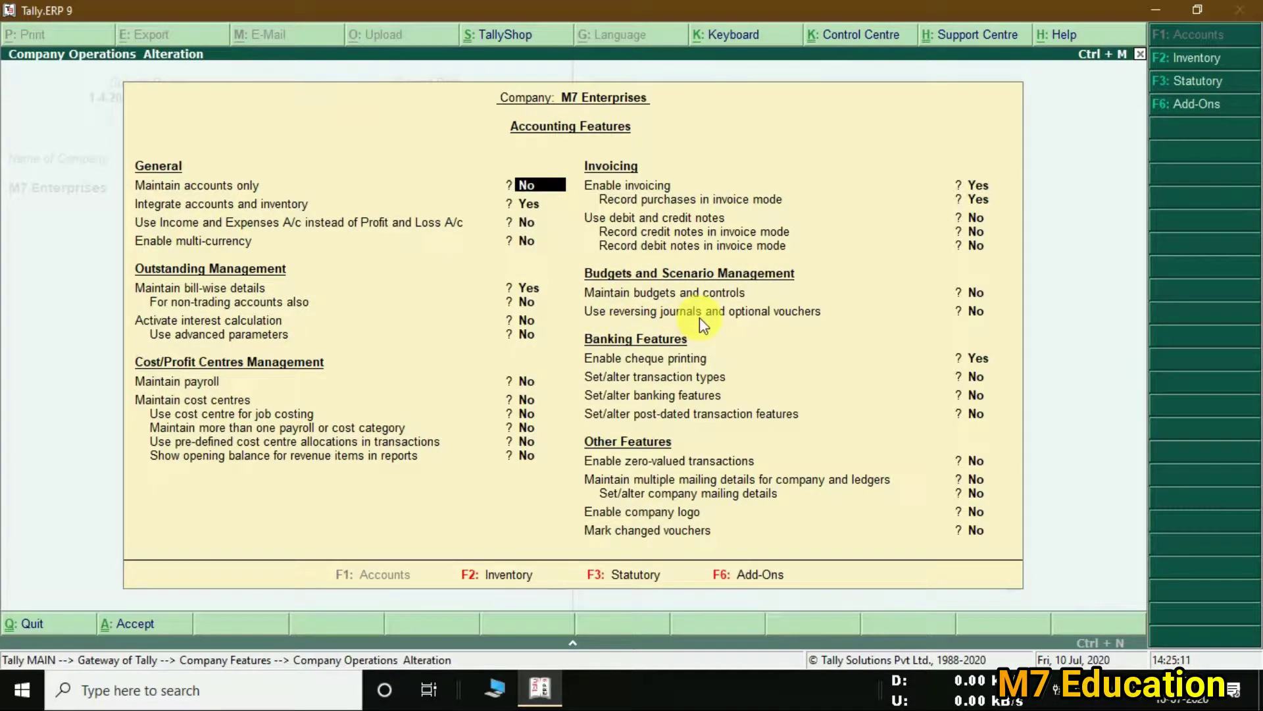
{"action": "left_click", "coordinate": [974, 314]}
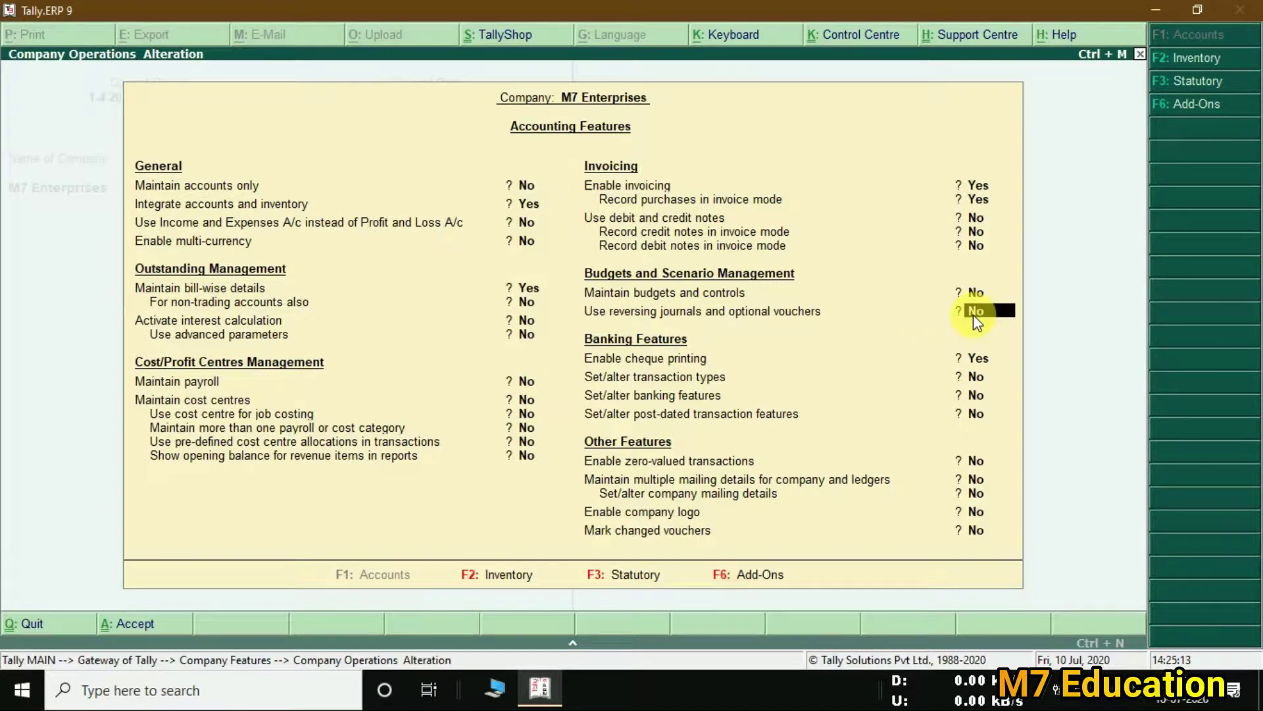
{"action": "type", "text": "Y"}
{"action": "key", "text": "Return"}
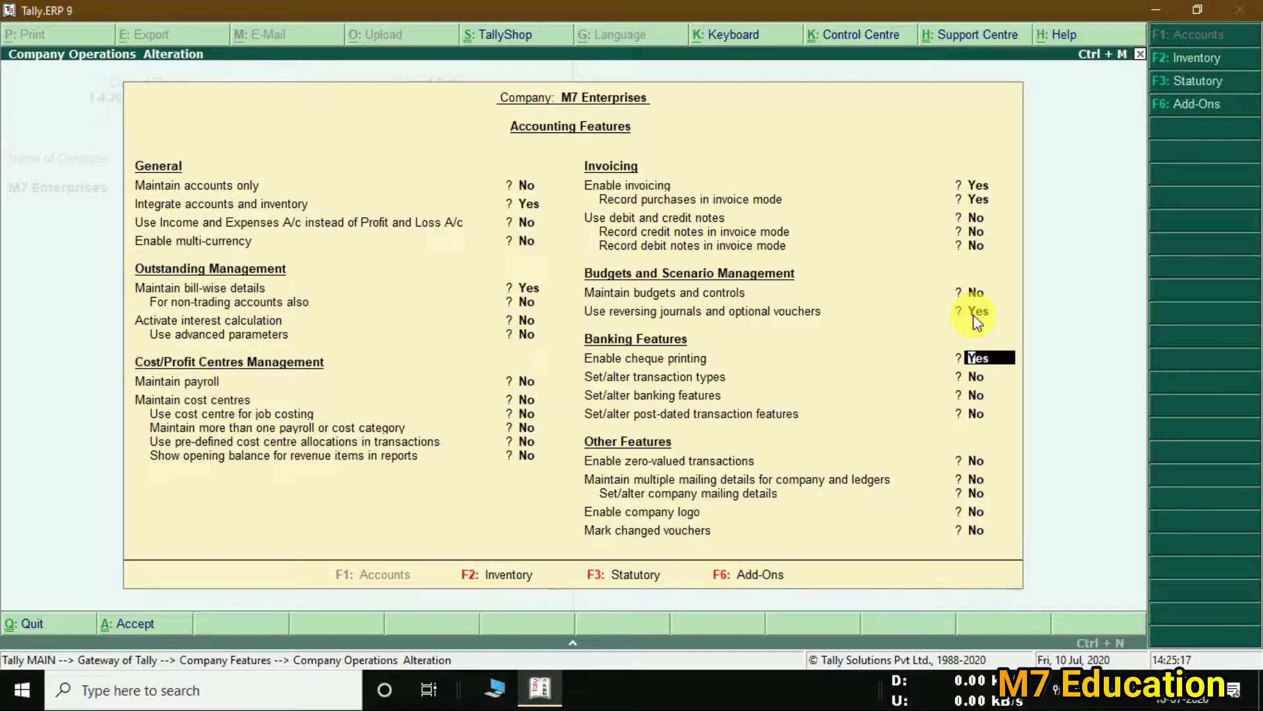
{"action": "key", "text": "ctrl+a"}
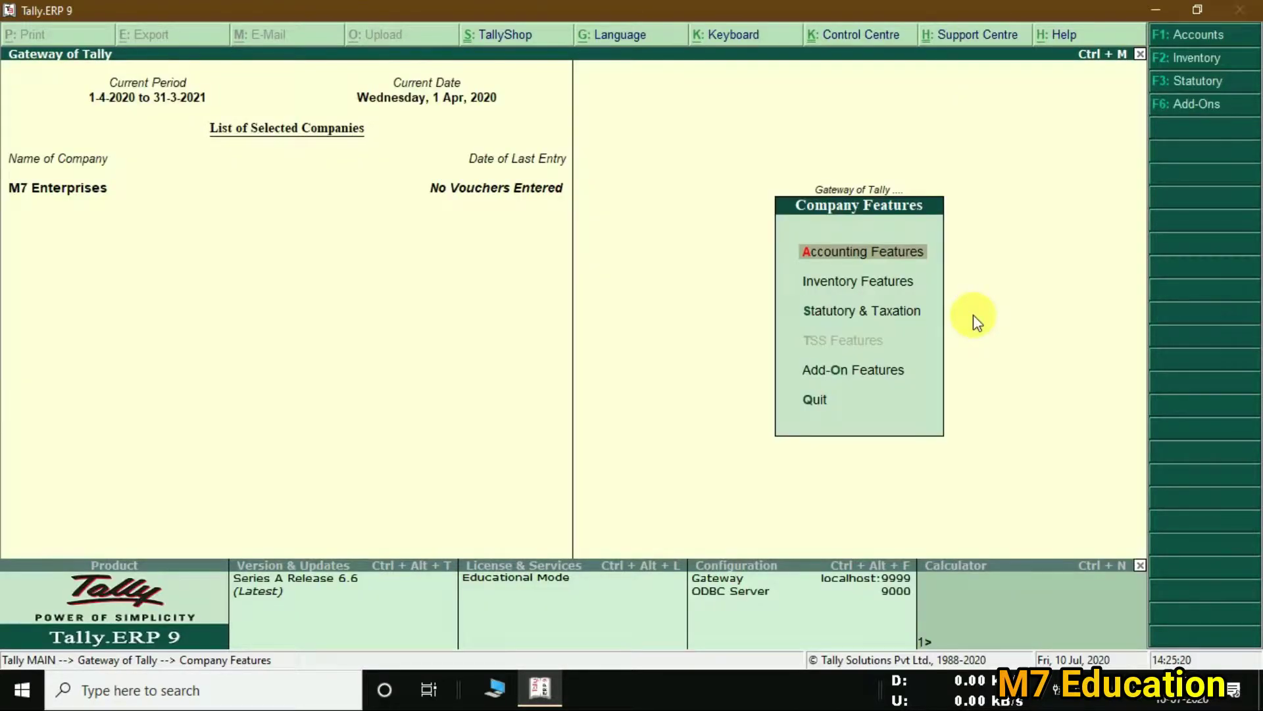
{"action": "key", "text": "Escape"}
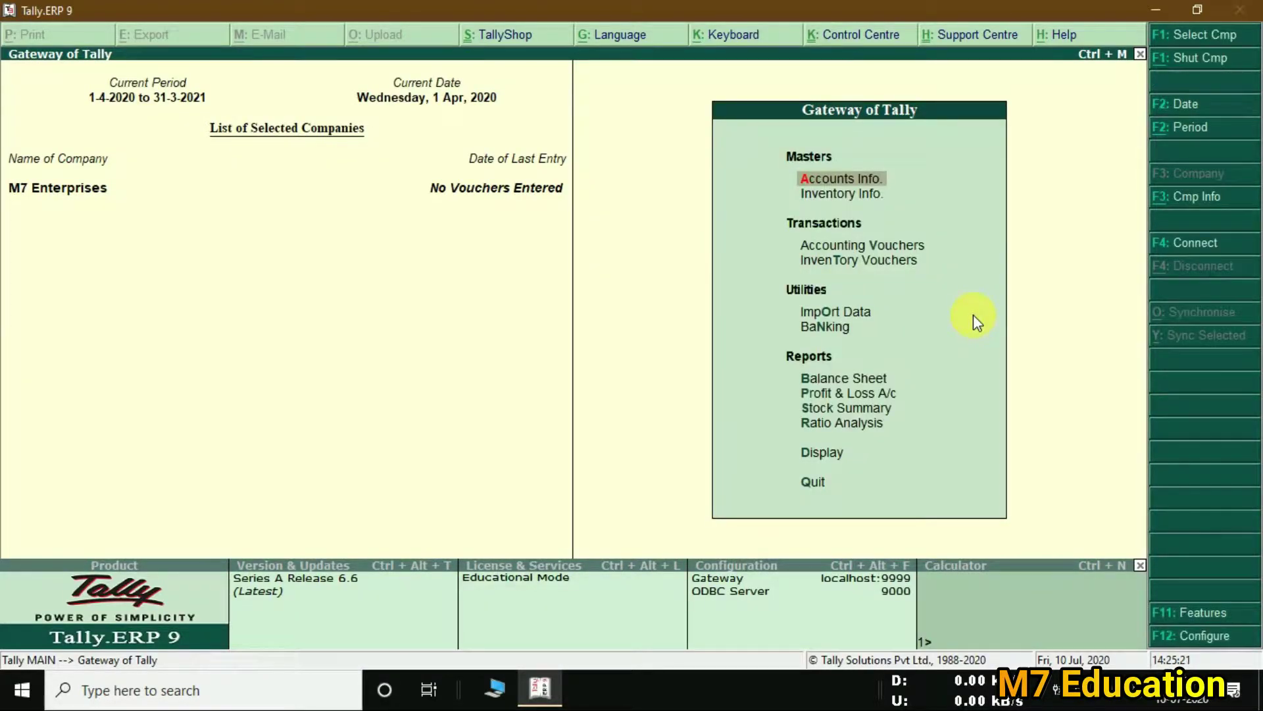
- Start a receipt voucher in Accounting Vouchers with Bank A/c as the receiving account
{"action": "key", "text": "Down"}
{"action": "key", "text": "Down"}
{"action": "key", "text": "Return"}
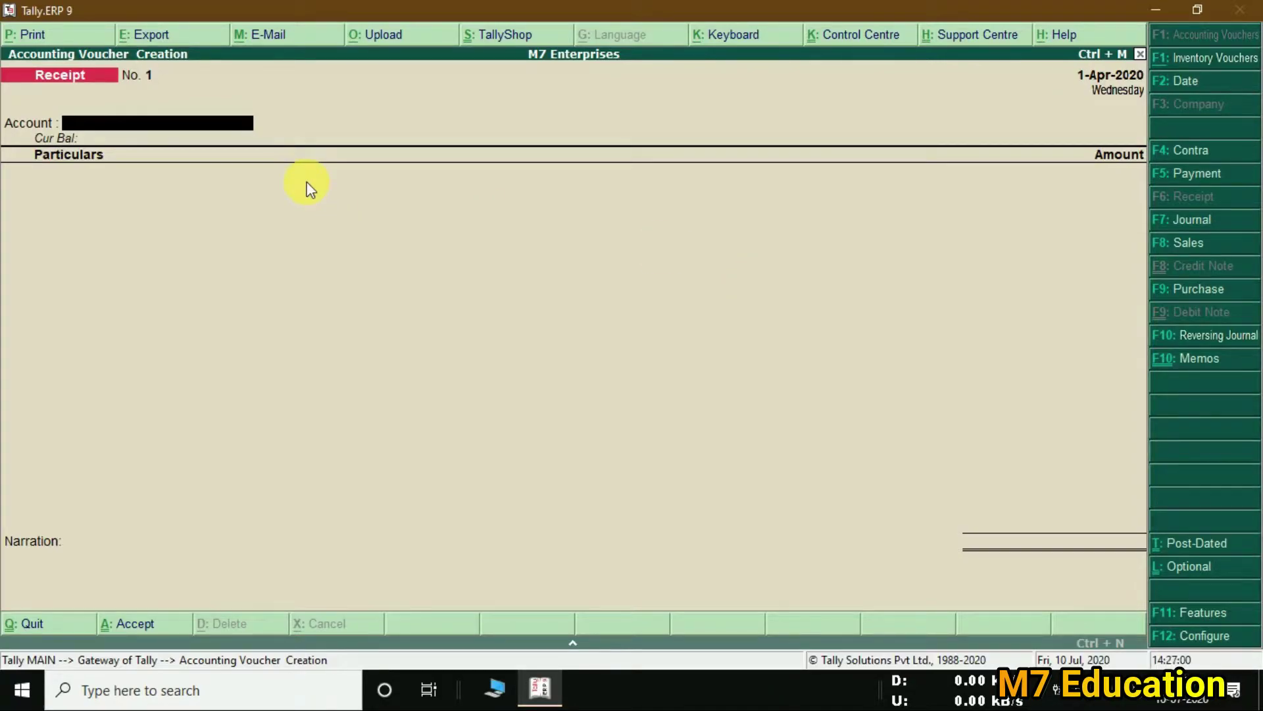
{"action": "type", "text": "ba"}
{"action": "key", "text": "Return"}
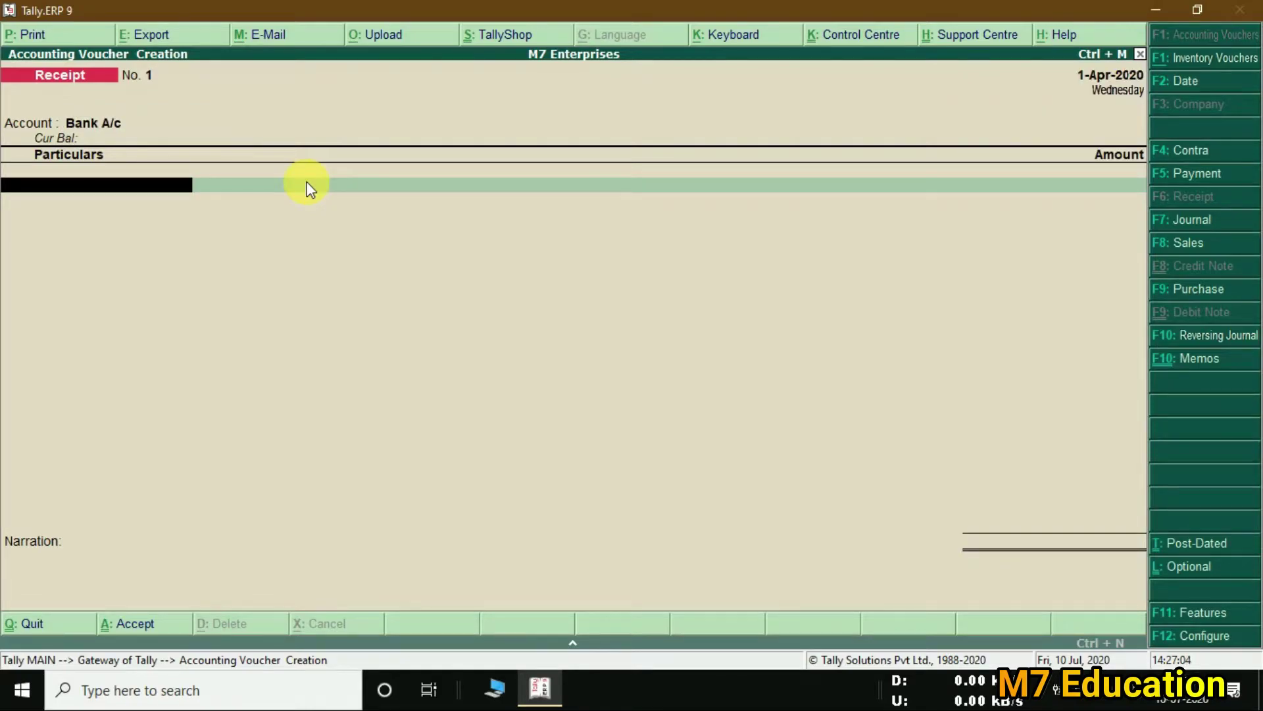
- Enter Mohan Ltd as the particulars with an amount of 5,000 and mark the receipt as optional
{"action": "type", "text": "m"}
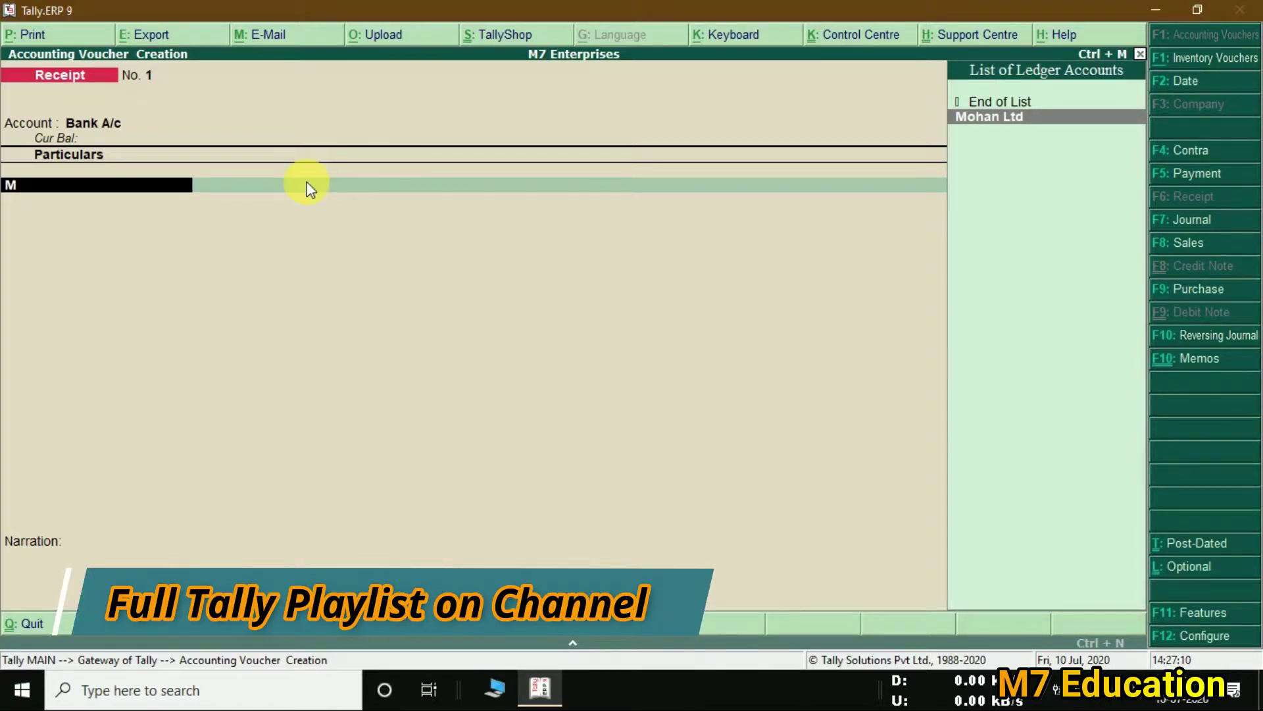
{"action": "key", "text": "alt+c"}
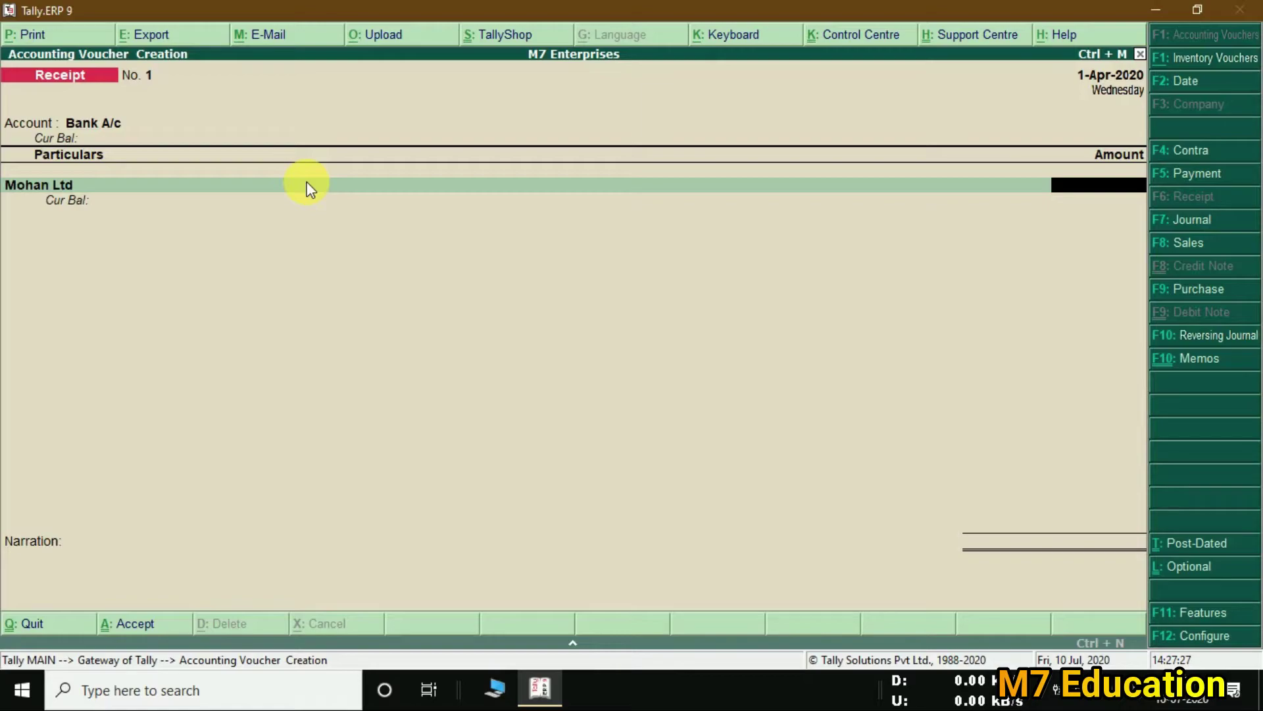
{"action": "type", "text": "5"}
{"action": "type", "text": "000"}
{"action": "key", "text": "Return"}
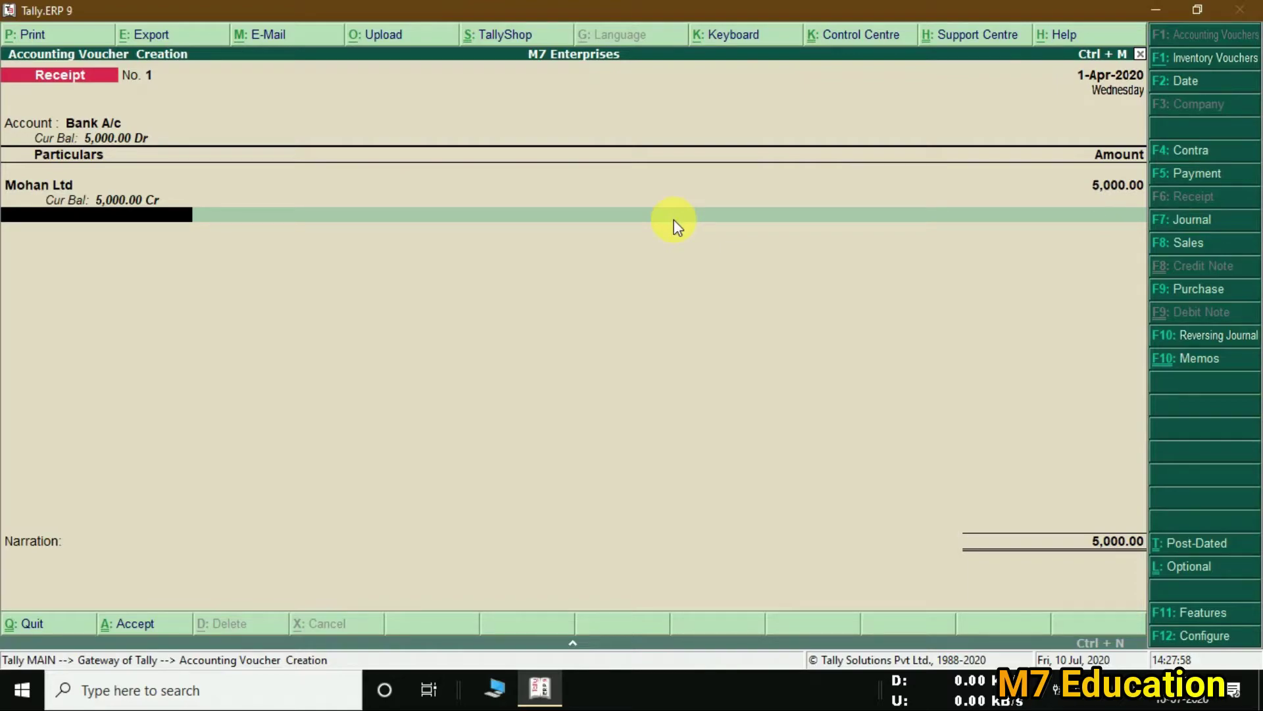
{"action": "key", "text": "ctrl+l"}
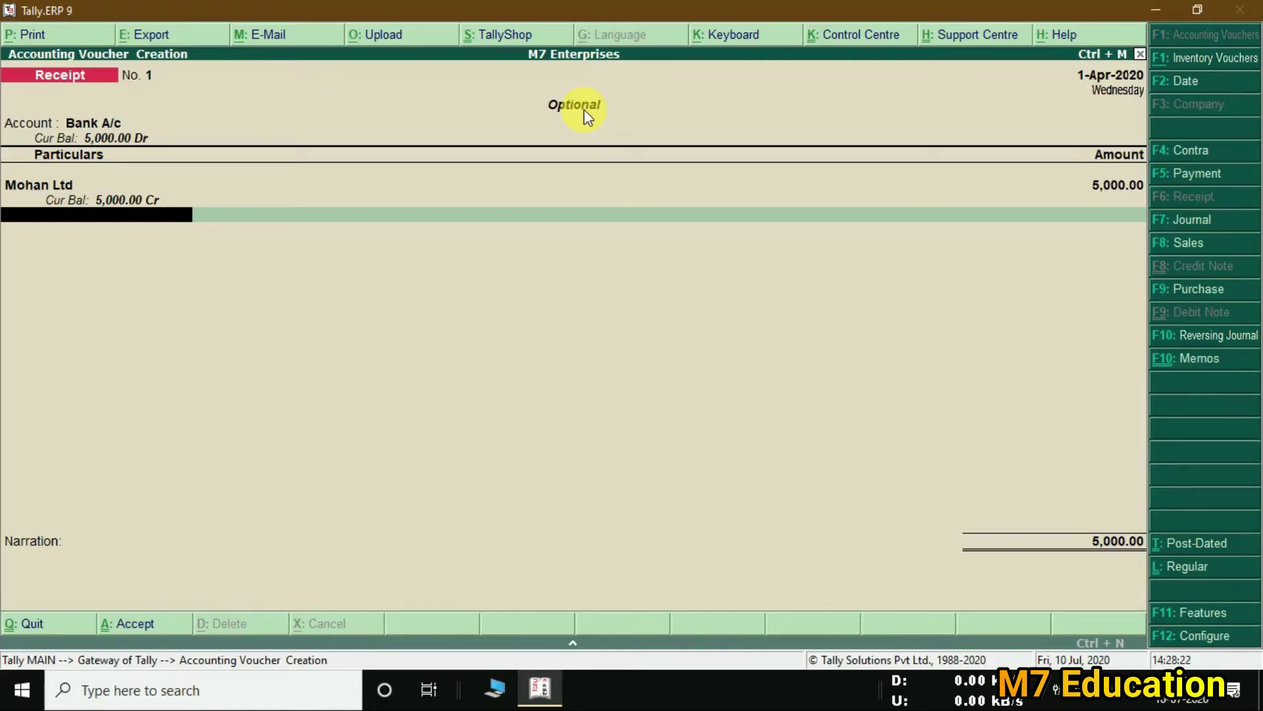
- Add the narration "(Being cash recived as advance from mohan ltd )", save the optional receipt and leave voucher entry
{"action": "key", "text": "Return"}
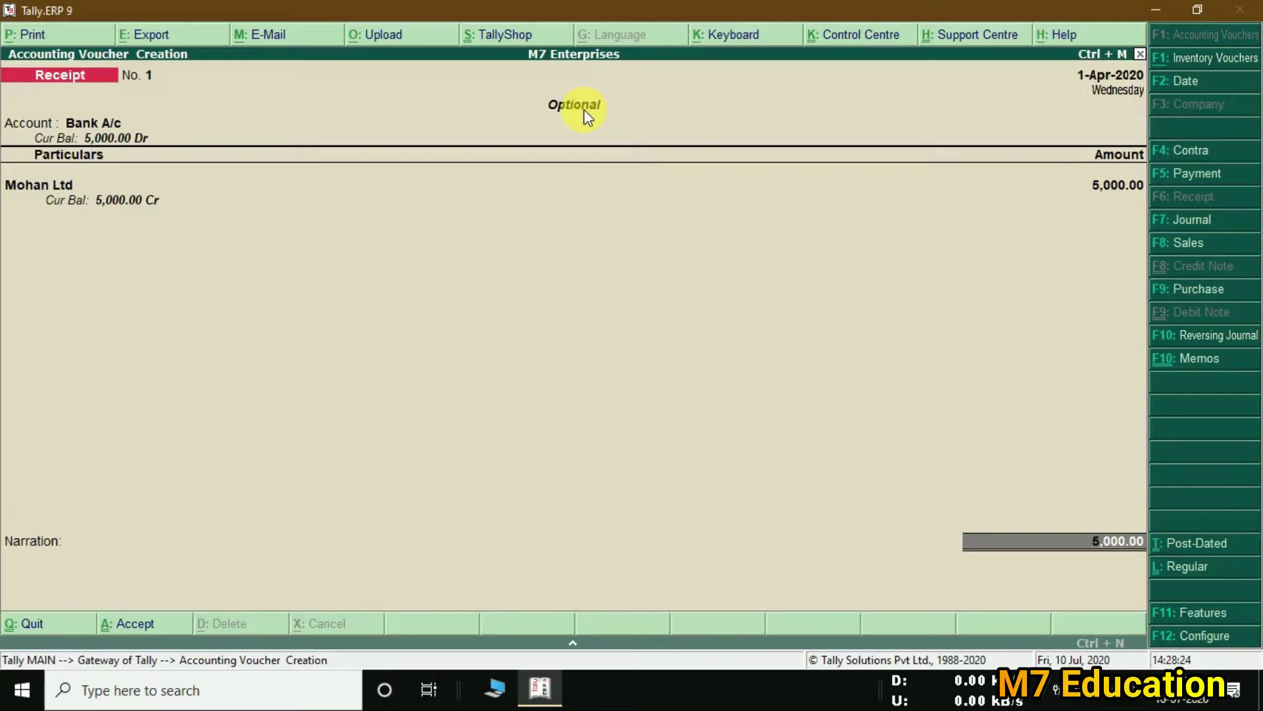
{"action": "key", "text": "Return"}
{"action": "key", "text": "Return"}
{"action": "key", "text": "Return"}
{"action": "key", "text": "Return"}
{"action": "key", "text": "Return"}
{"action": "key", "text": "Return"}
{"action": "type", "text": "("}
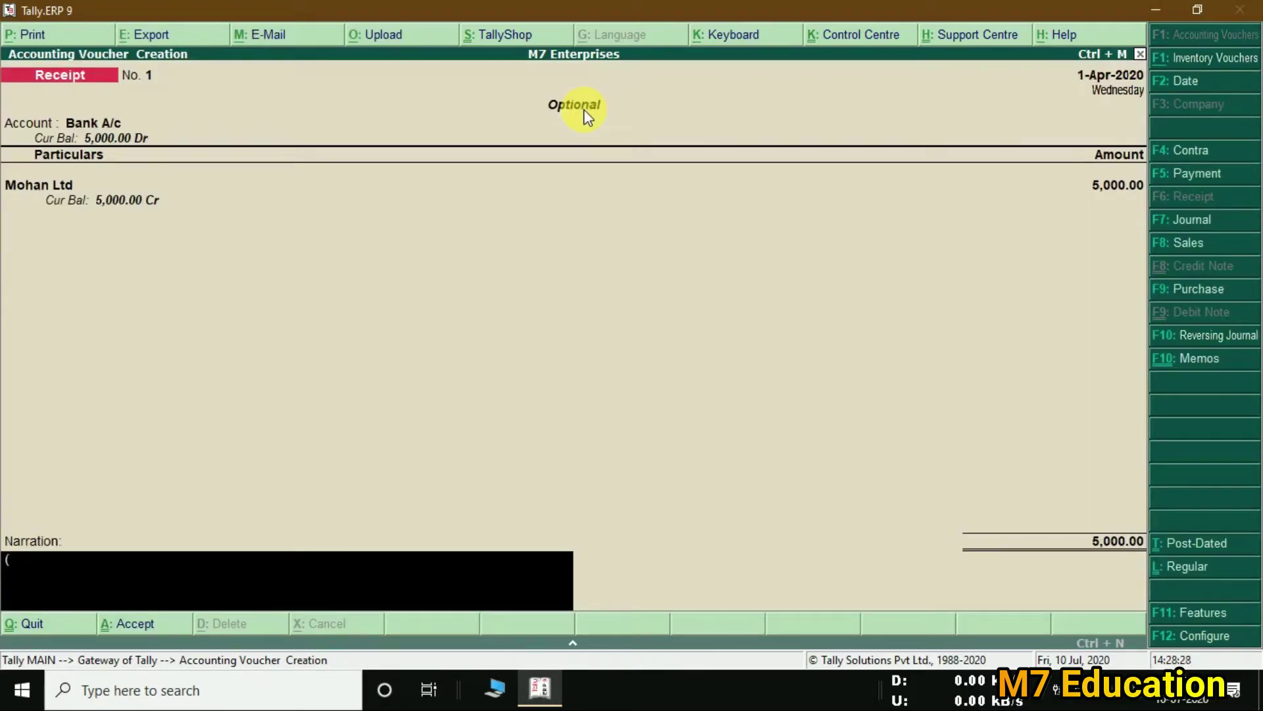
{"action": "type", "text": ")Being cash recived as "}
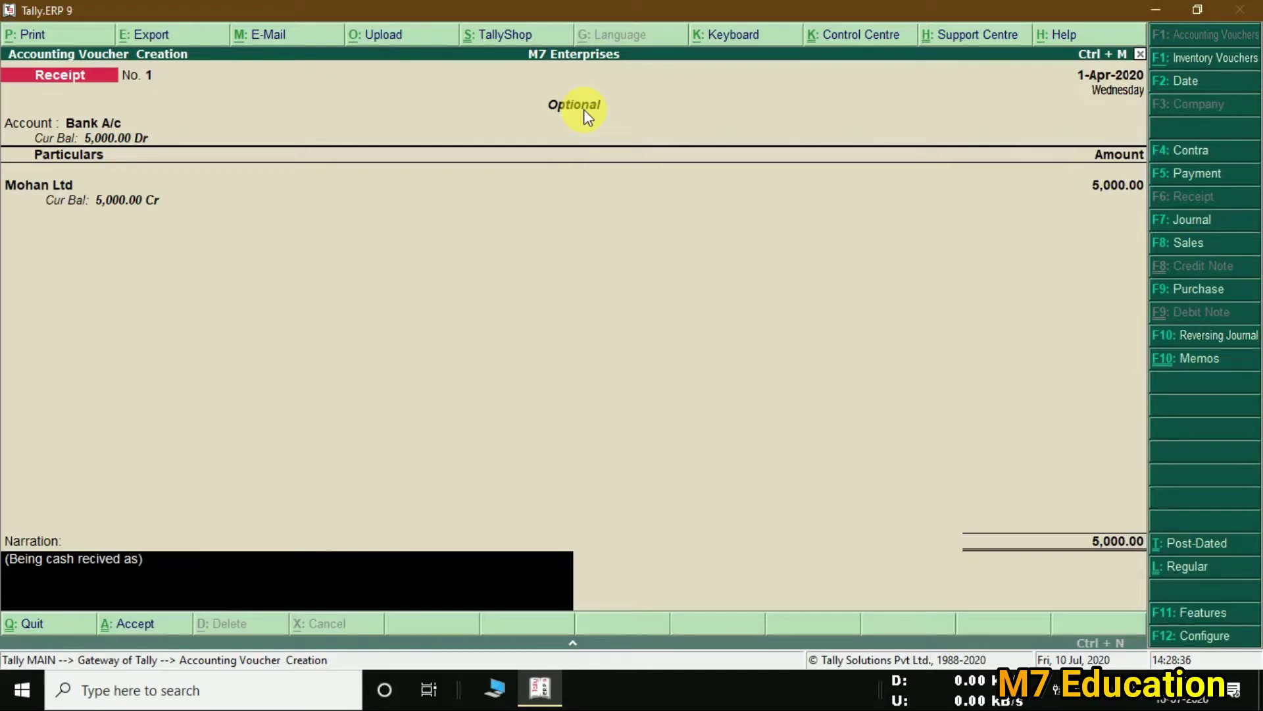
{"action": "type", "text": "advance"}
{"action": "type", "text": " from mohan"}
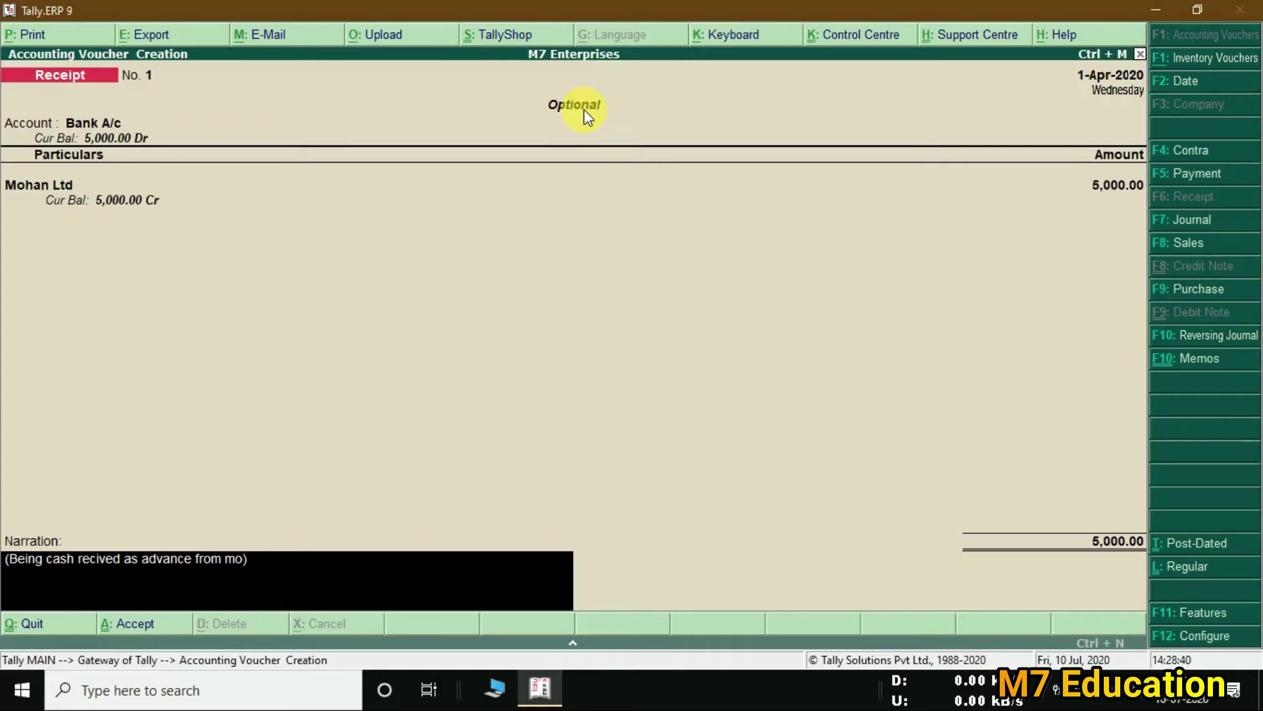
{"action": "type", "text": " ltd"}
{"action": "key", "text": "Return"}
{"action": "key", "text": "Return"}
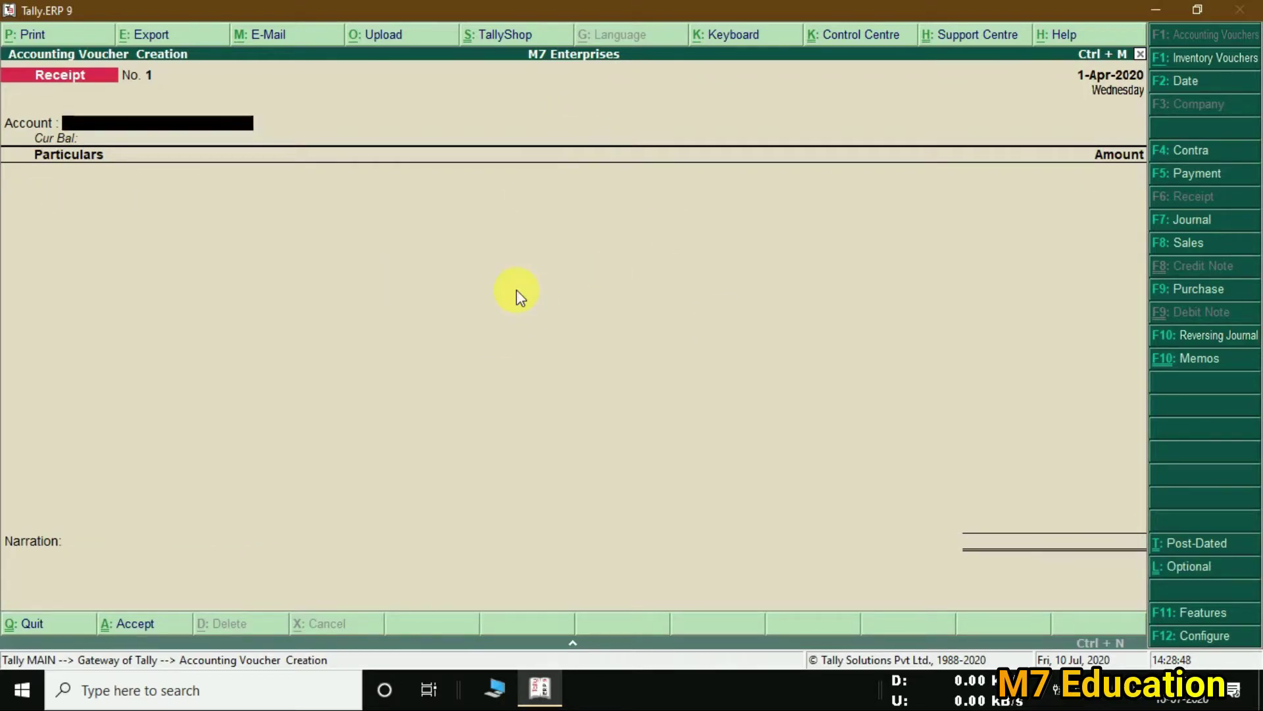
{"action": "key", "text": "Escape"}
{"action": "key", "text": "Return"}
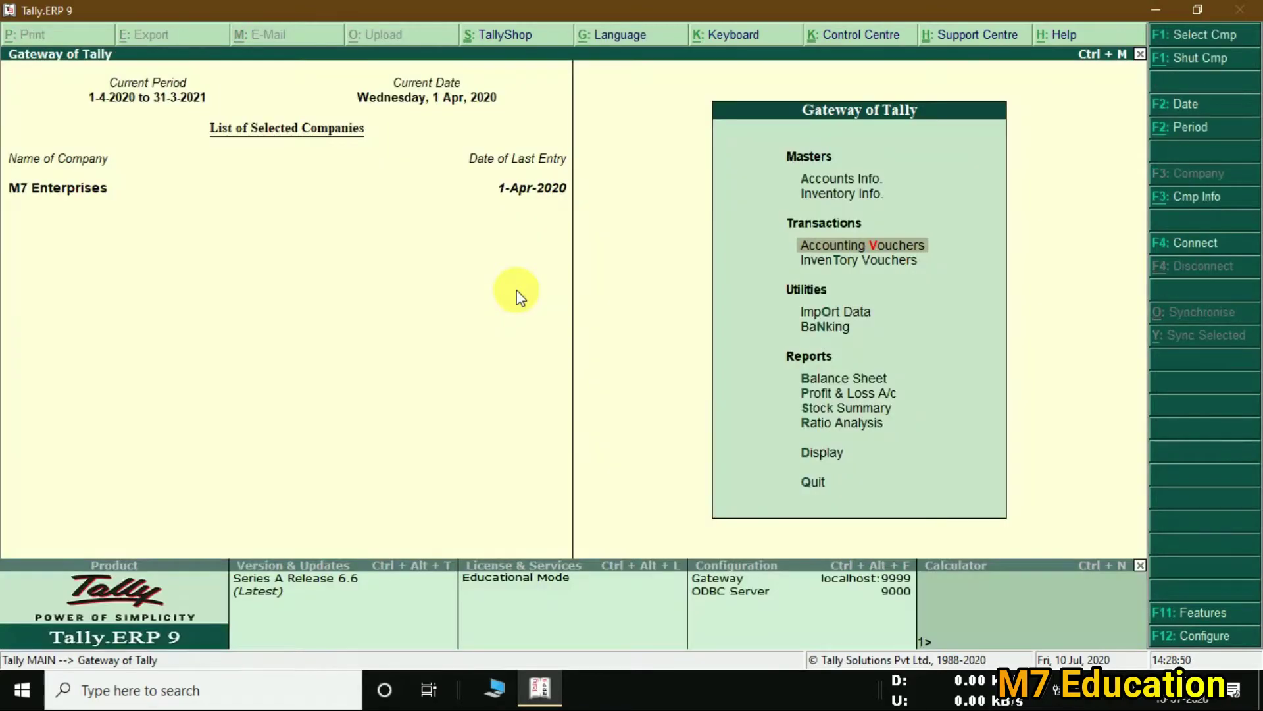
- View the Balance Sheet in detailed form to check whether the optional receipt affects it, and close the report
{"action": "key", "text": "Down"}
{"action": "key", "text": "Down"}
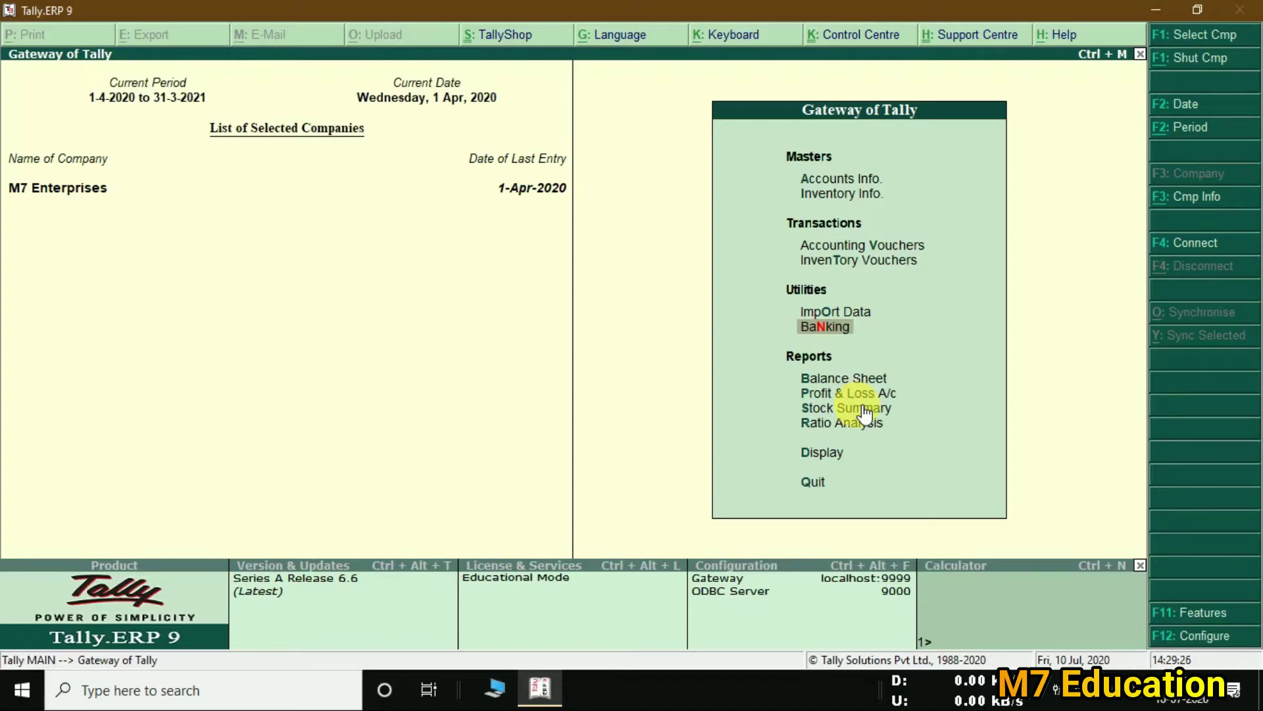
{"action": "left_click", "coordinate": [847, 385]}
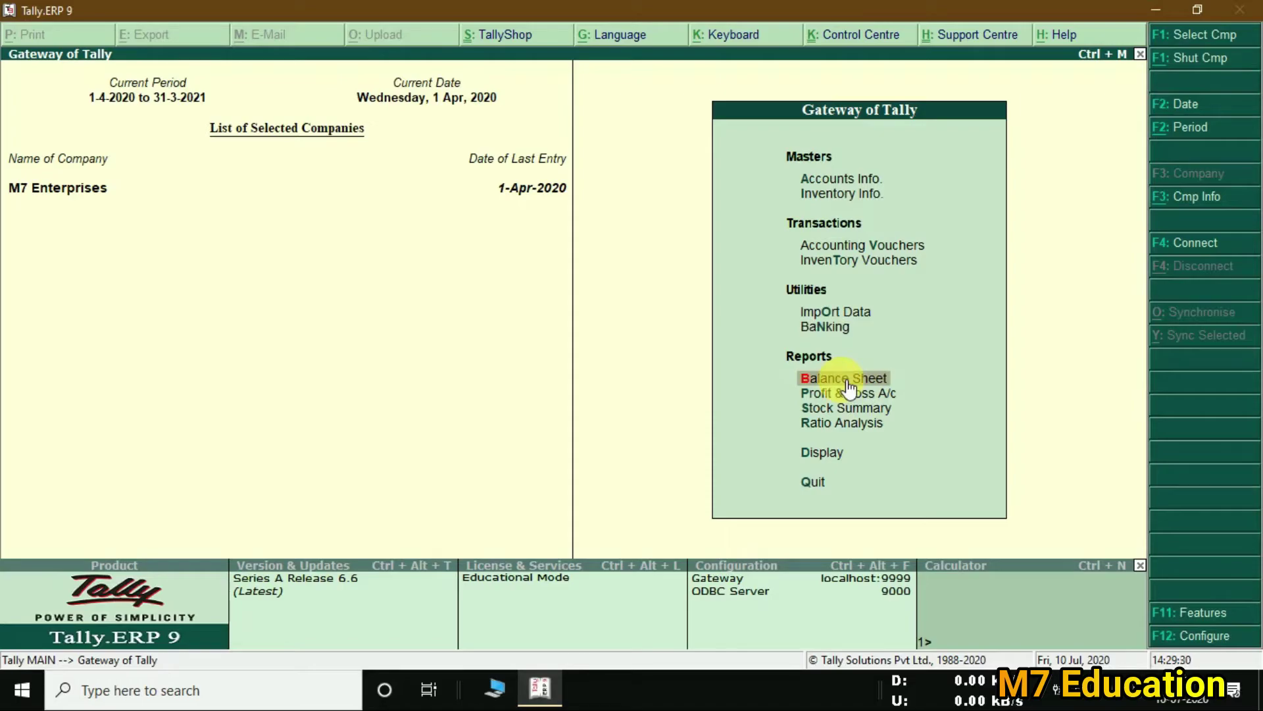
{"action": "left_click", "coordinate": [847, 386]}
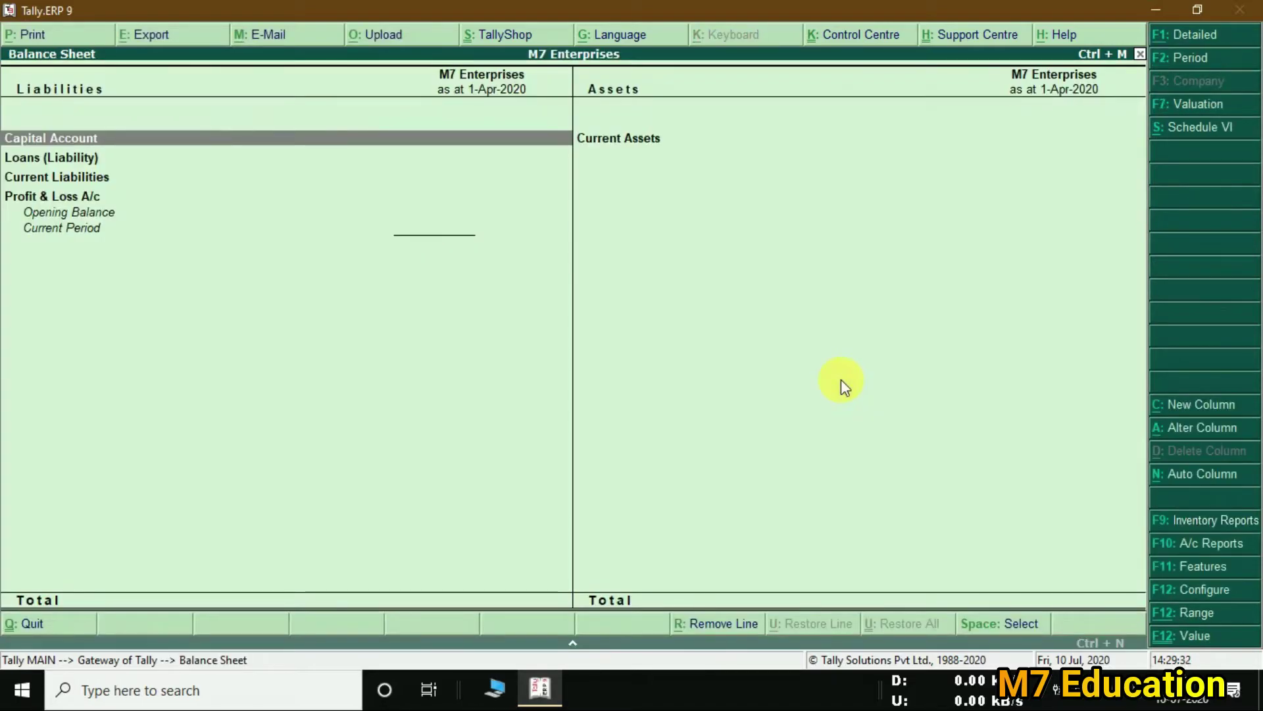
{"action": "key", "text": "alt+F1"}
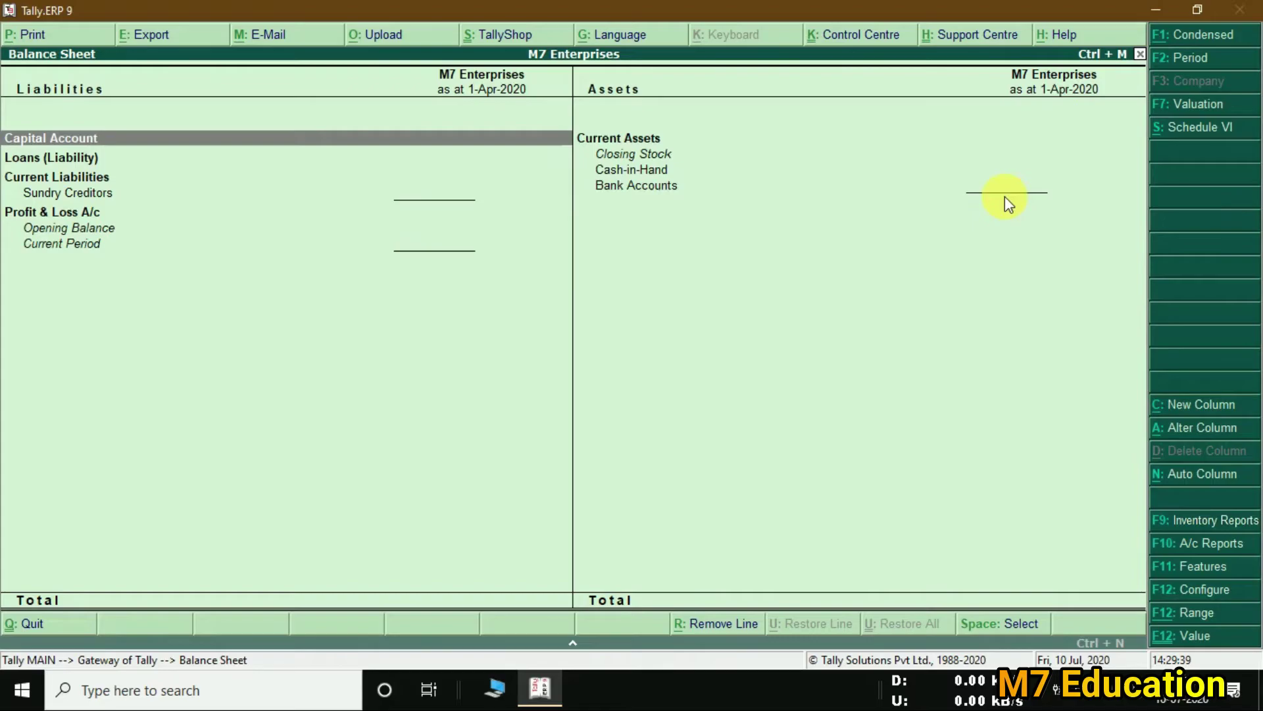
{"action": "key", "text": "Escape"}
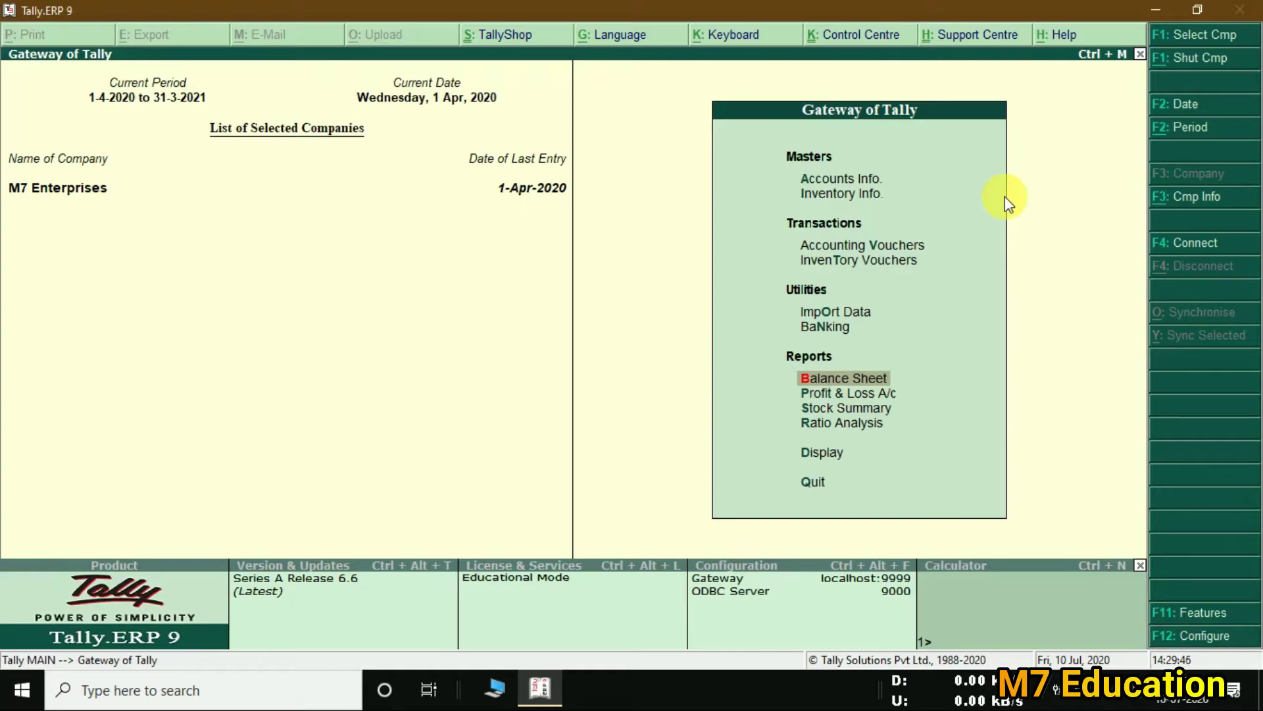
- Open the optional Mohan Ltd receipt for alteration from the Day Book
{"action": "key", "text": "Down"}
{"action": "key", "text": "Down"}
{"action": "key", "text": "Down"}
{"action": "key", "text": "Down"}
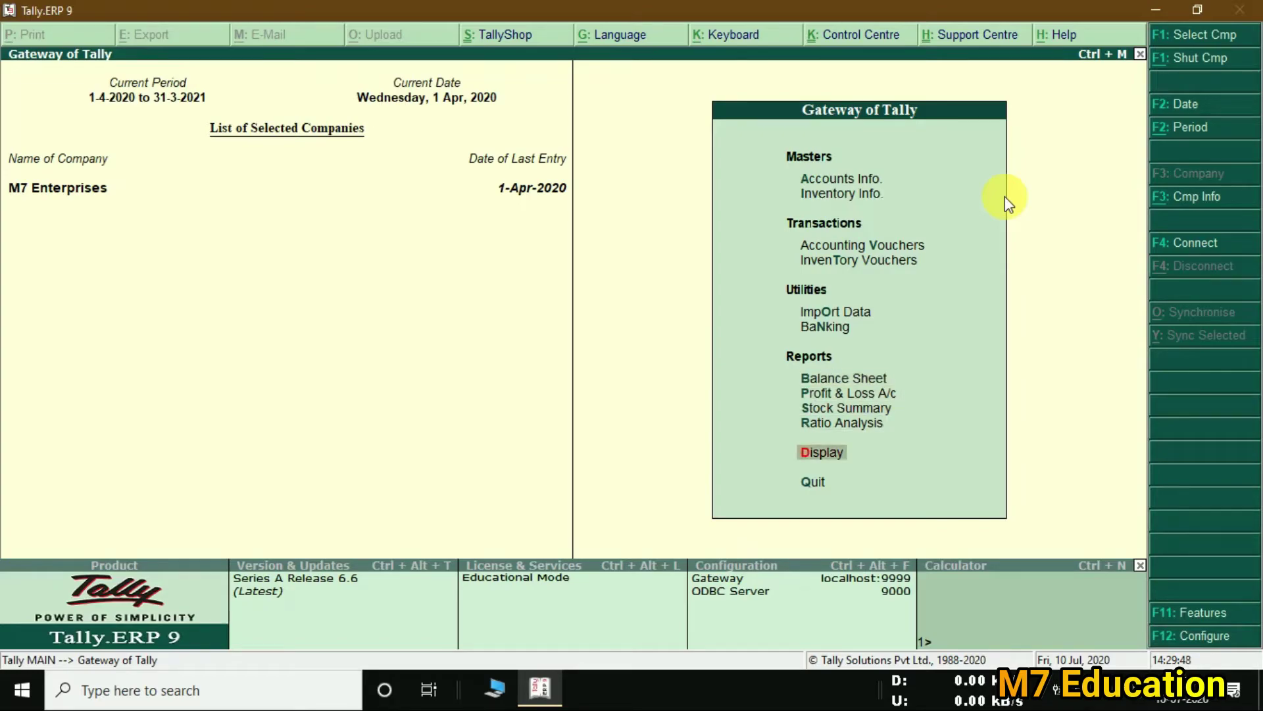
{"action": "key", "text": "Return"}
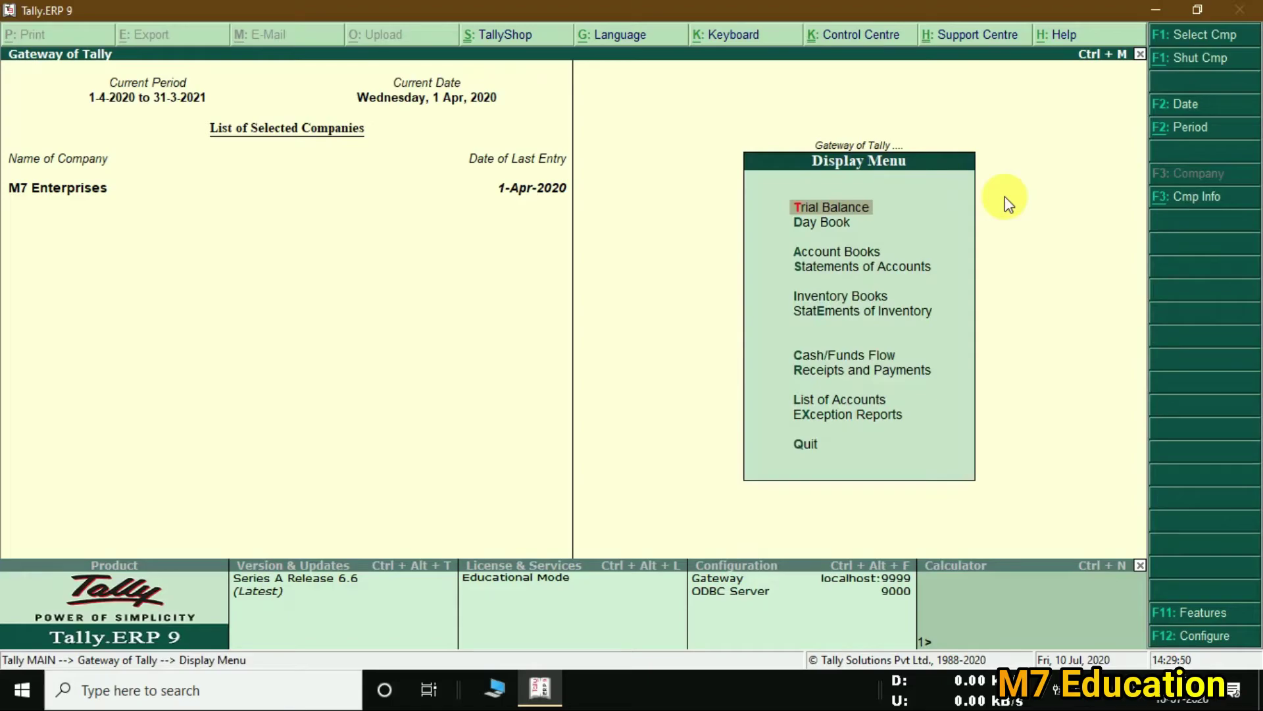
{"action": "key", "text": "Down"}
{"action": "key", "text": "Down"}
{"action": "key", "text": "Down"}
{"action": "key", "text": "Up"}
{"action": "key", "text": "Up"}
{"action": "key", "text": "Return"}
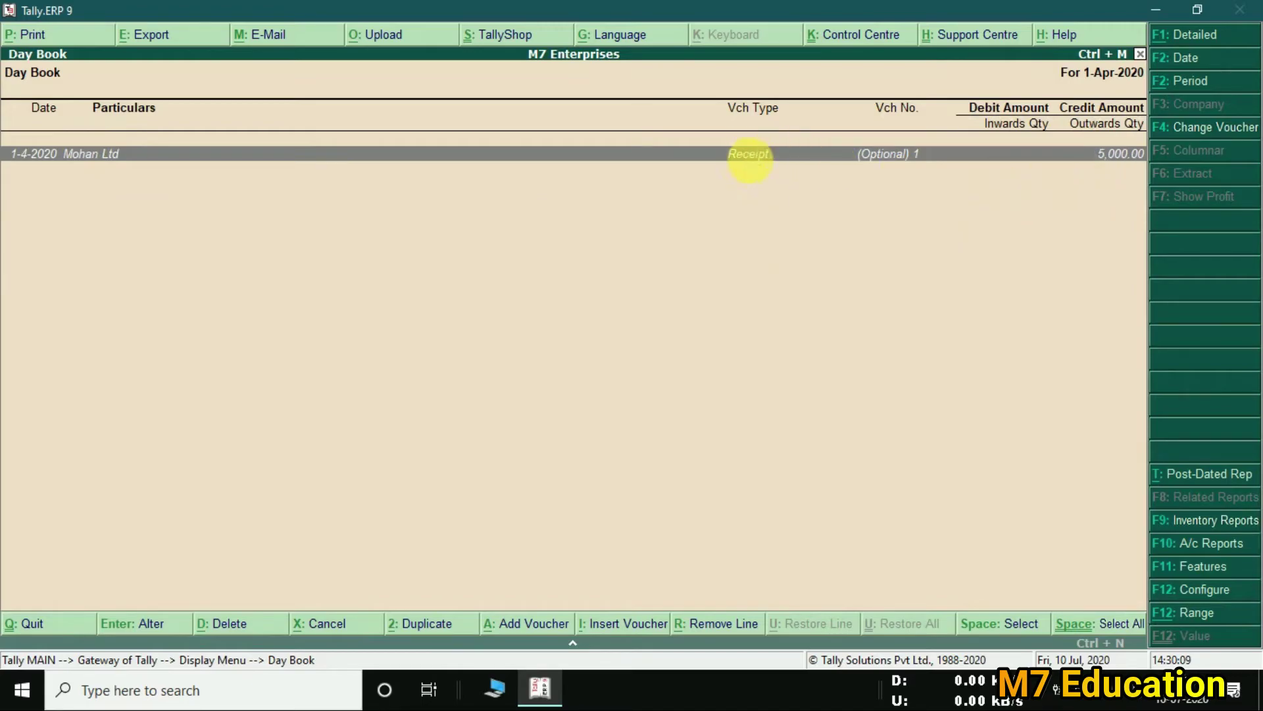
{"action": "double_click", "coordinate": [875, 156]}
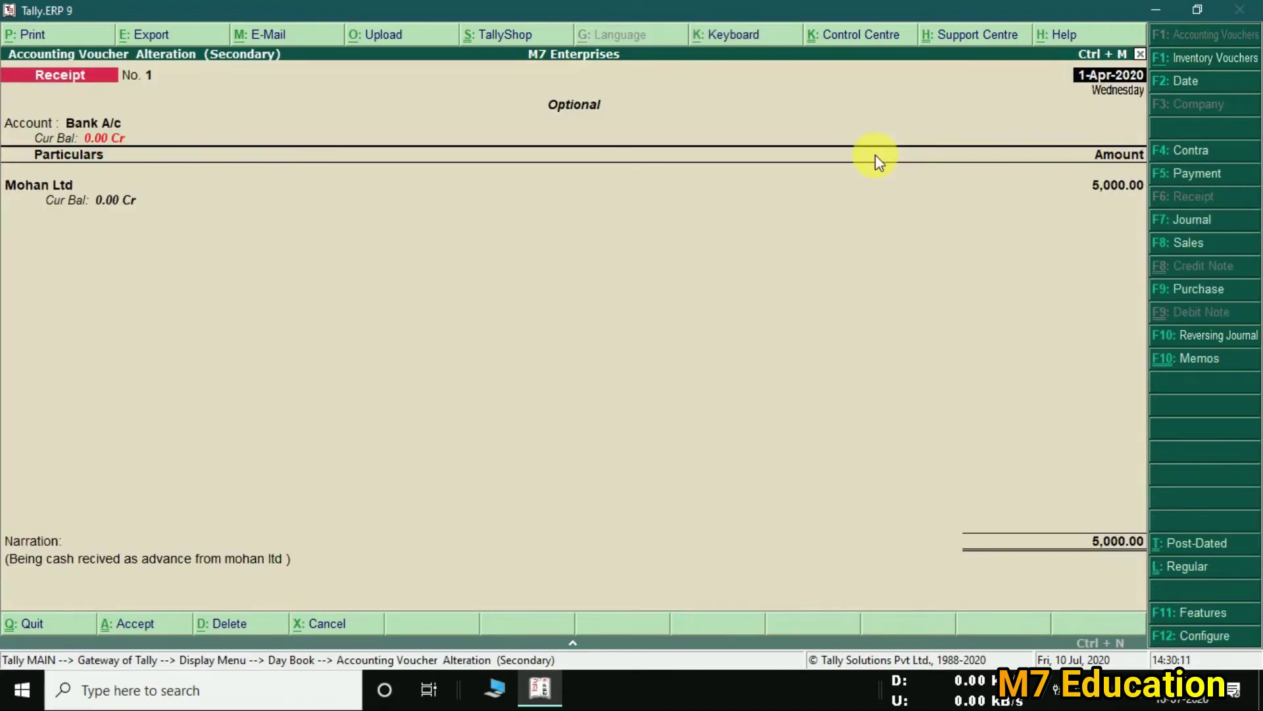
- Convert the optional receipt to a regular voucher, save it and return to the Gateway of Tally
{"action": "key", "text": "ctrl+l"}
{"action": "key", "text": "ctrl+l"}
{"action": "key", "text": "ctrl+l"}
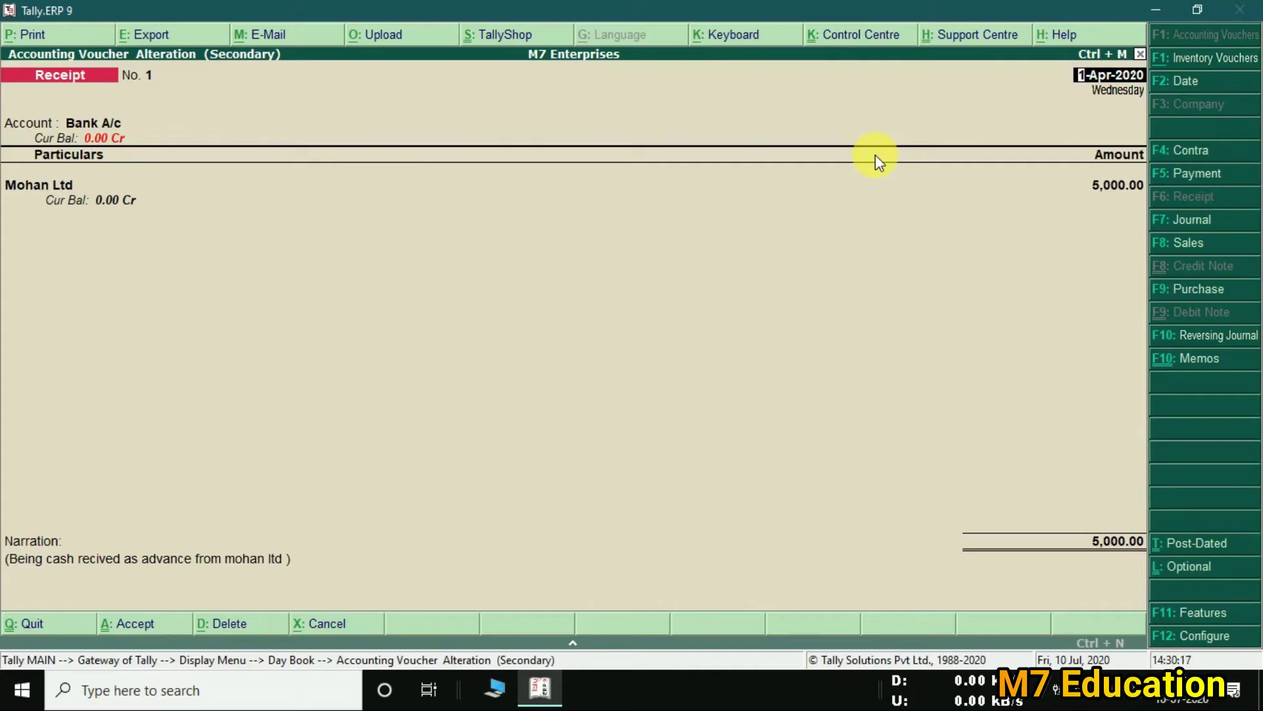
{"action": "key", "text": "Return"}
{"action": "key", "text": "Return"}
{"action": "key", "text": "Return"}
{"action": "key", "text": "Return"}
{"action": "key", "text": "Return"}
{"action": "key", "text": "Return"}
{"action": "key", "text": "Return"}
{"action": "key", "text": "Return"}
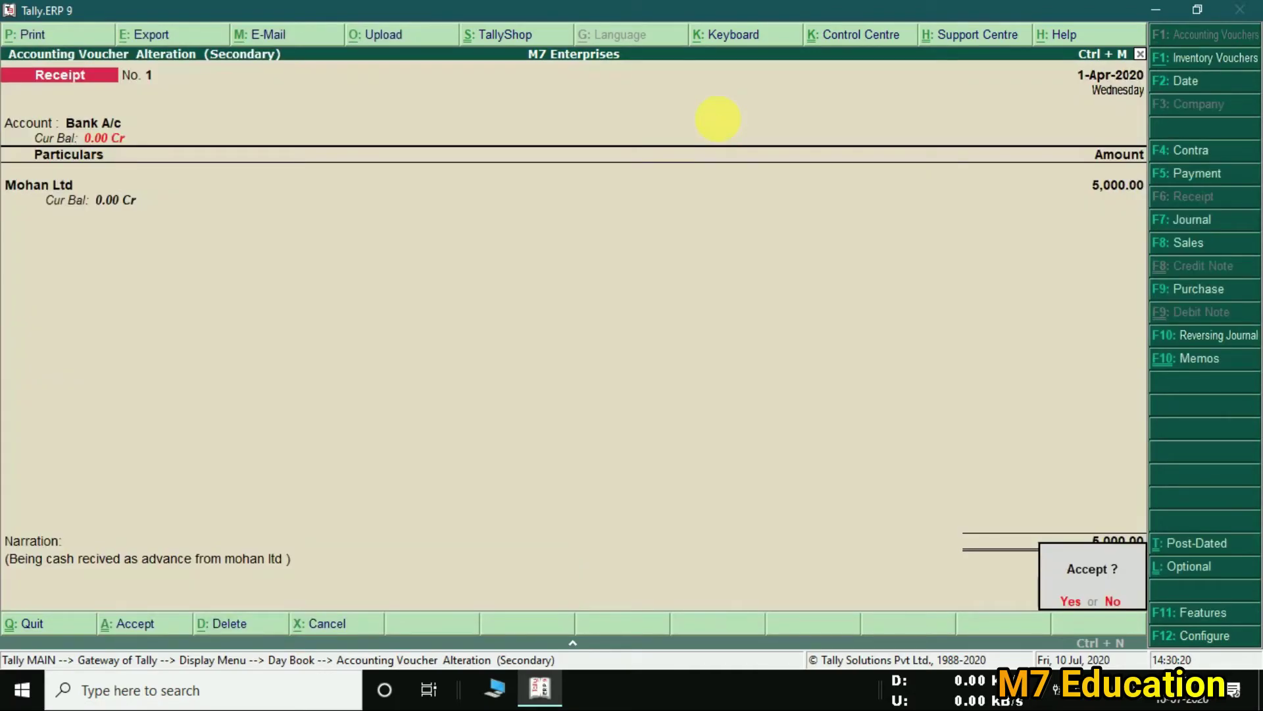
{"action": "key", "text": "Return"}
{"action": "key", "text": "Escape"}
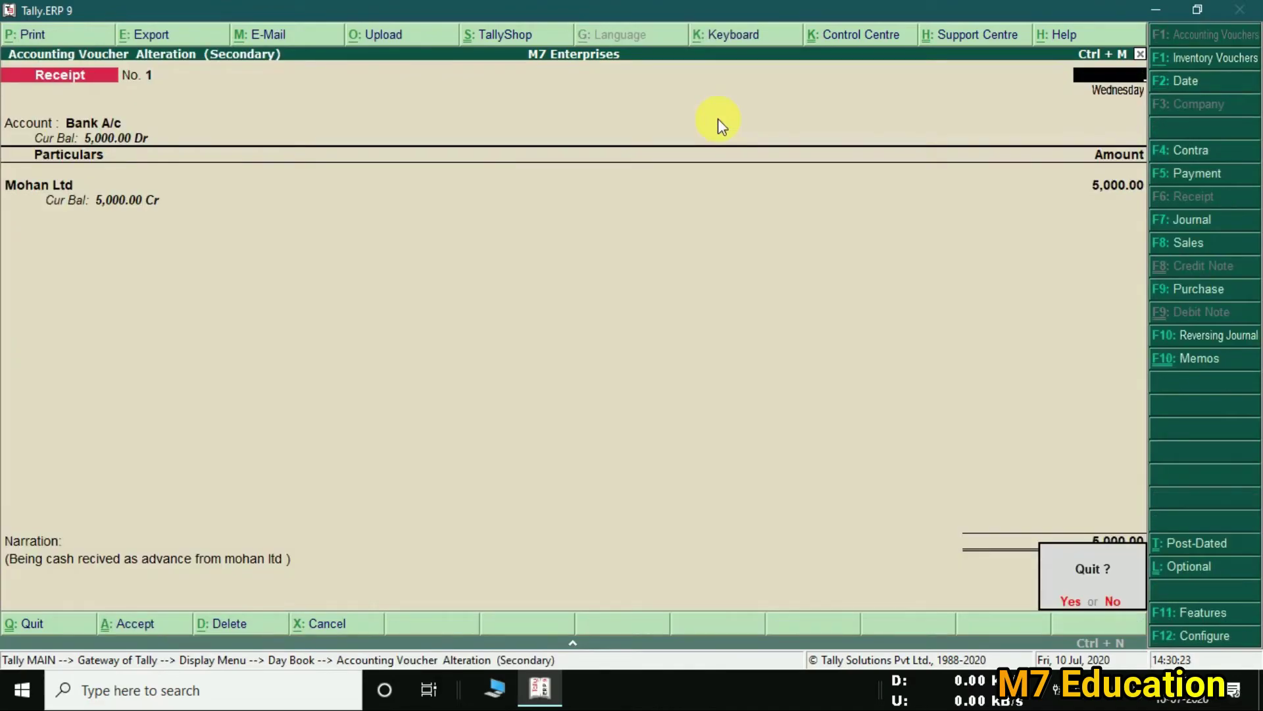
{"action": "key", "text": "Return"}
{"action": "key", "text": "Escape"}
{"action": "key", "text": "Escape"}
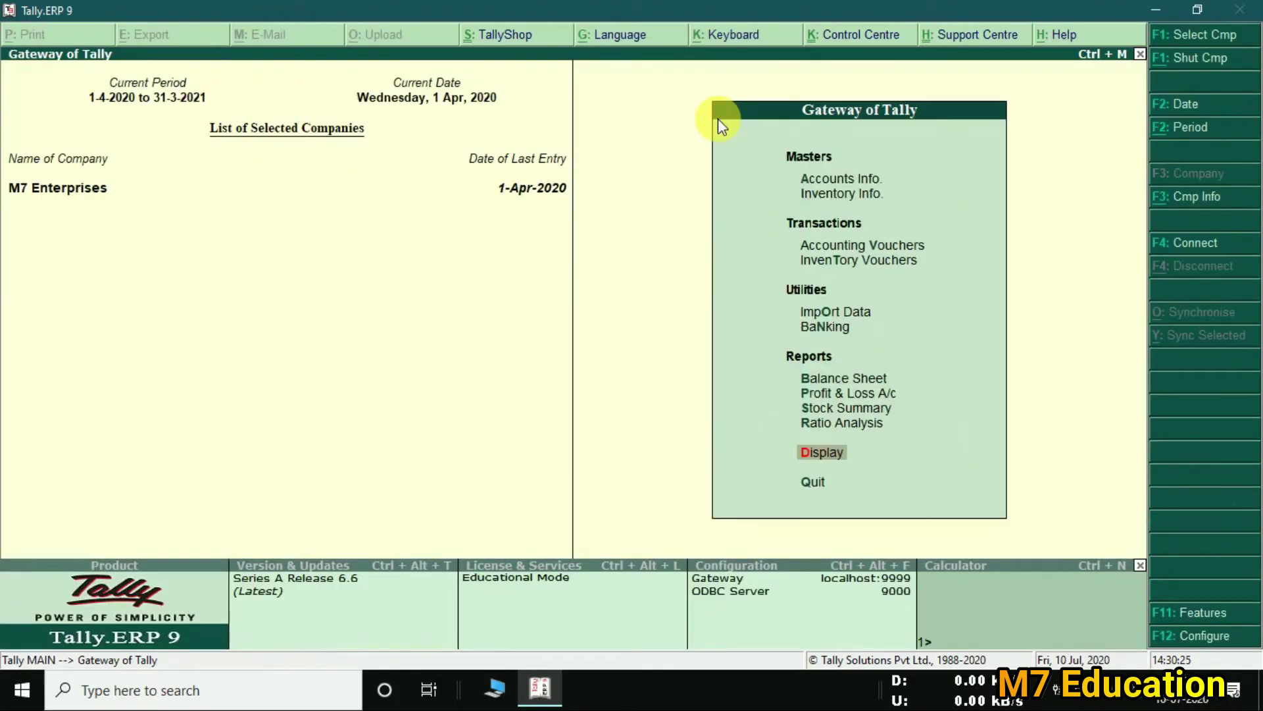
- Examine the Sundry Creditors and Current Assets entries in the detailed Balance Sheet
{"action": "key", "text": "Up"}
{"action": "key", "text": "Up"}
{"action": "key", "text": "Up"}
{"action": "key", "text": "Up"}
{"action": "key", "text": "Return"}
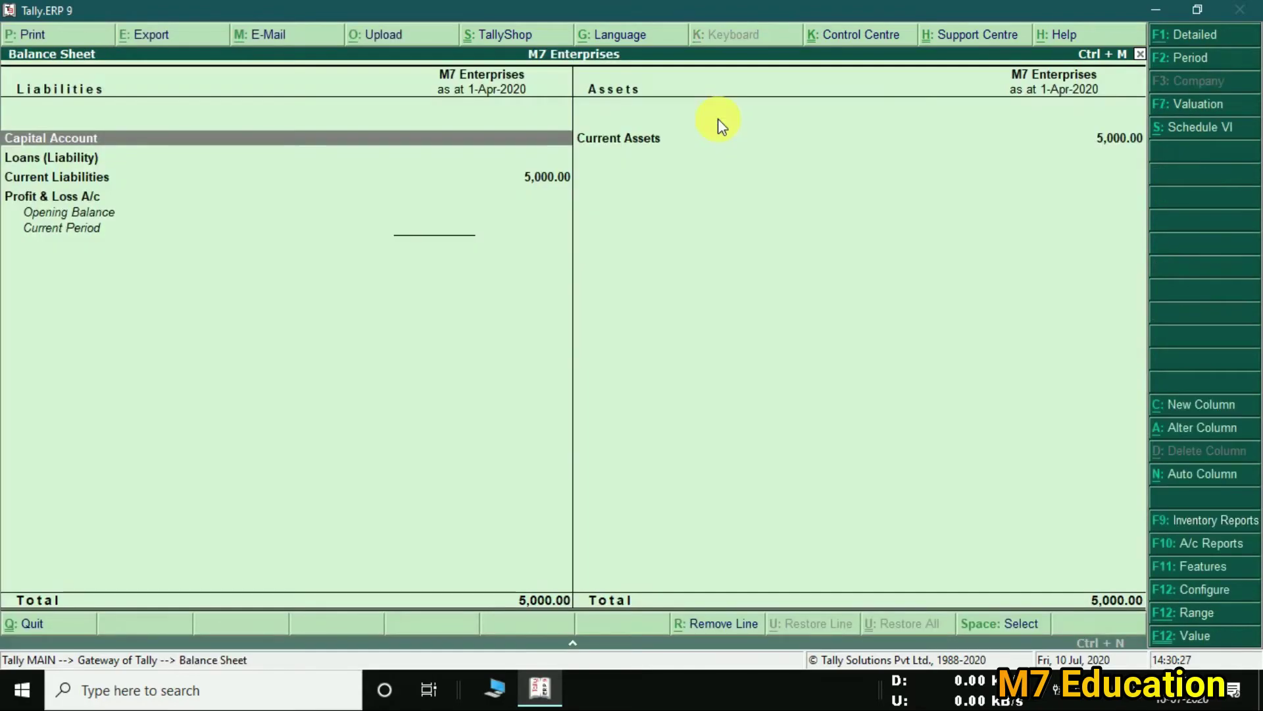
{"action": "key", "text": "alt+F1"}
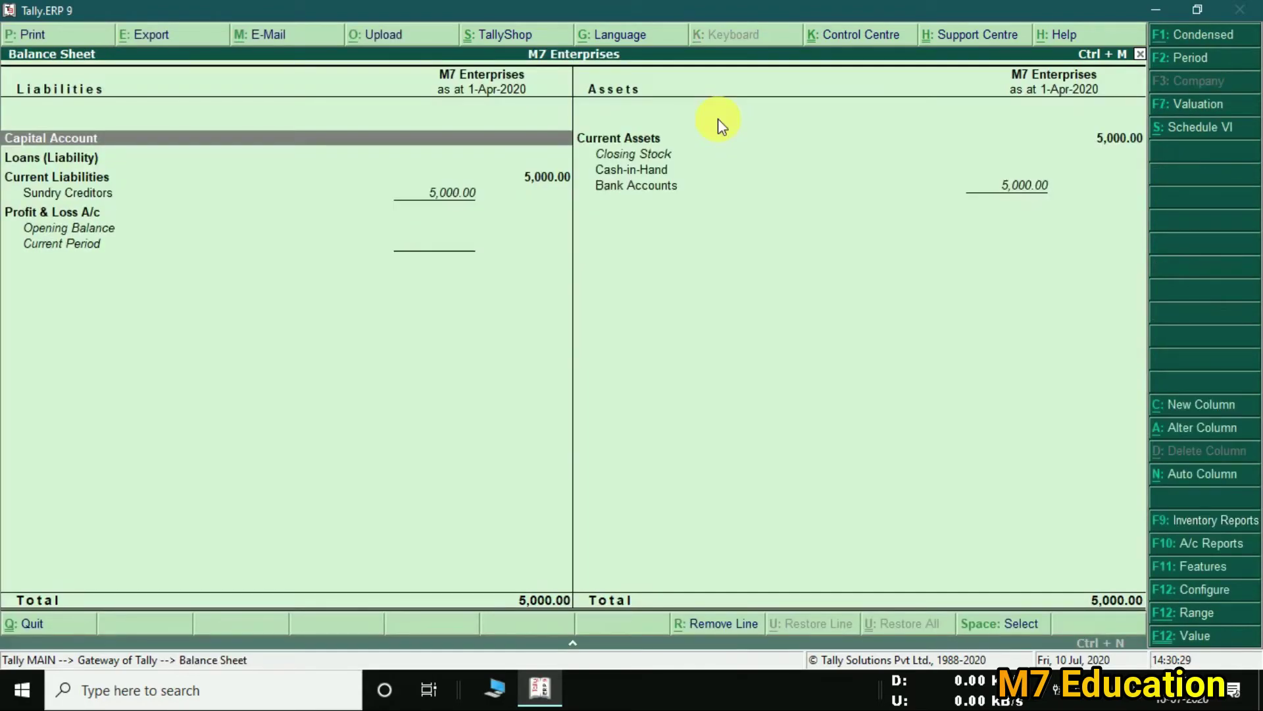
{"action": "left_click", "coordinate": [86, 193]}
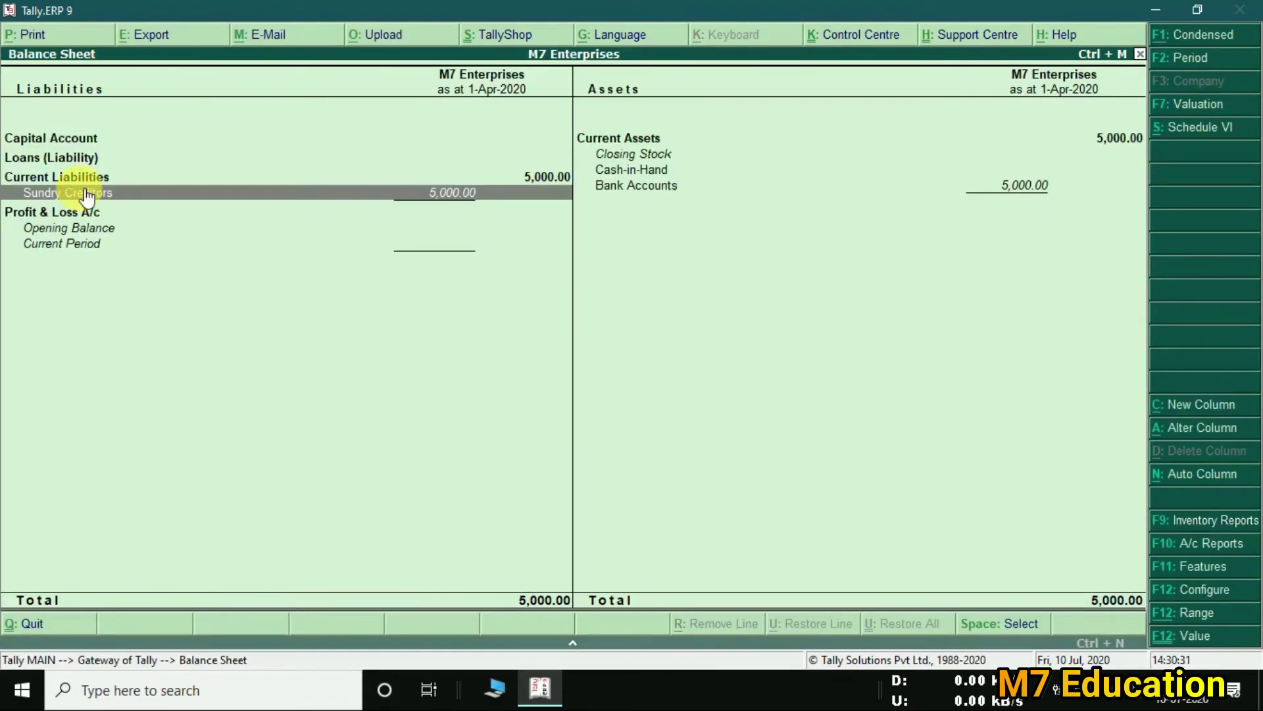
{"action": "left_click", "coordinate": [782, 139]}
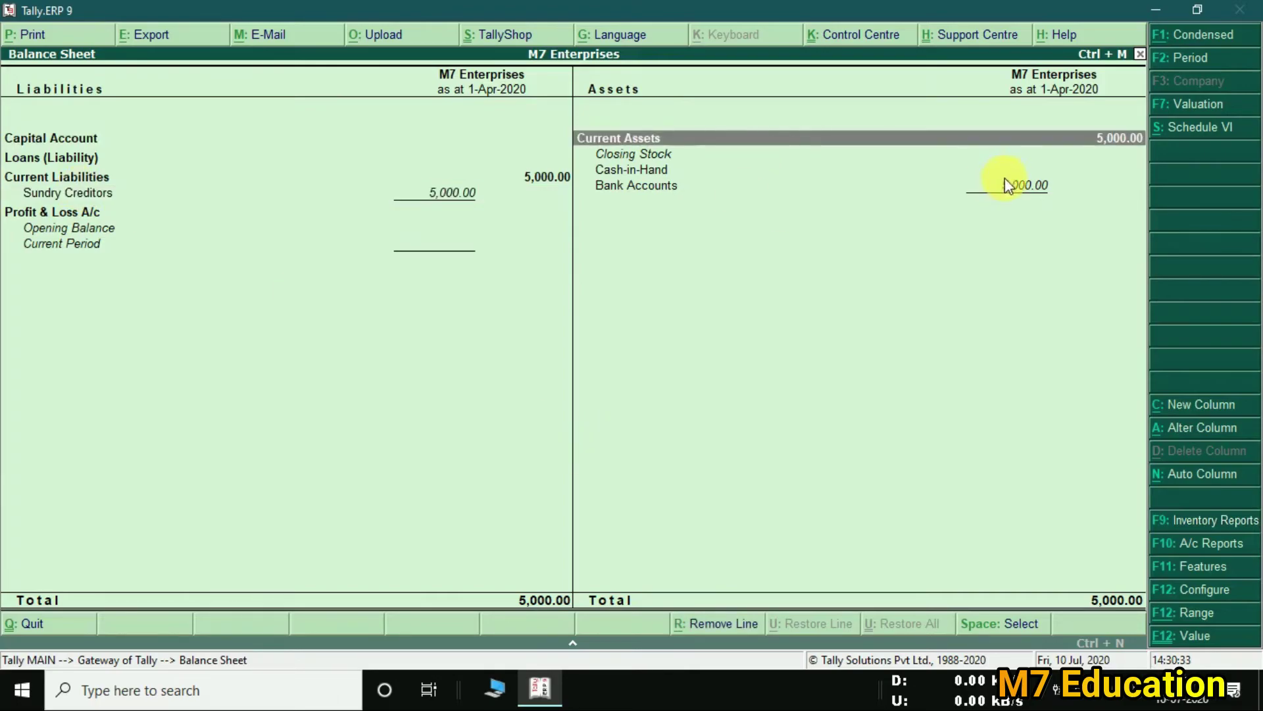